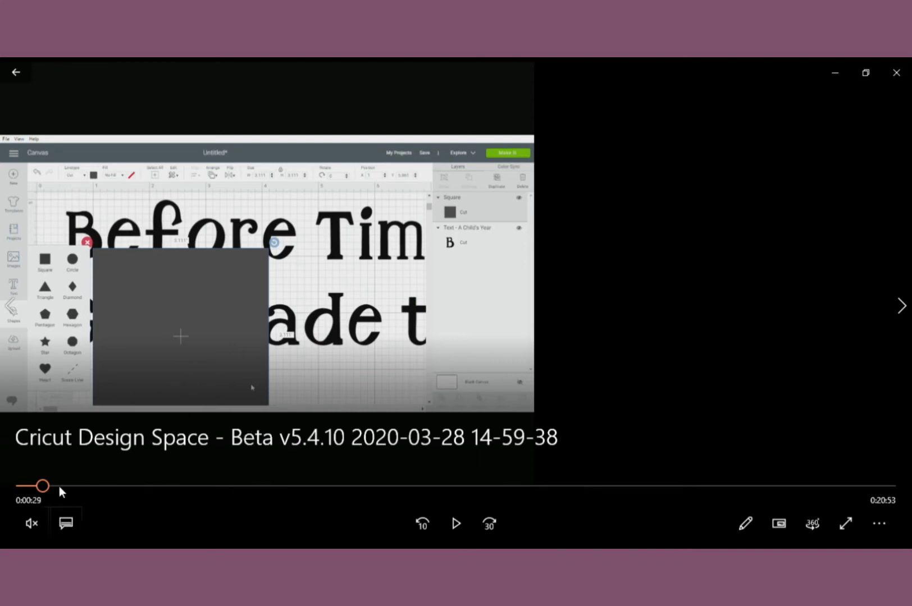
left_click(454, 520)
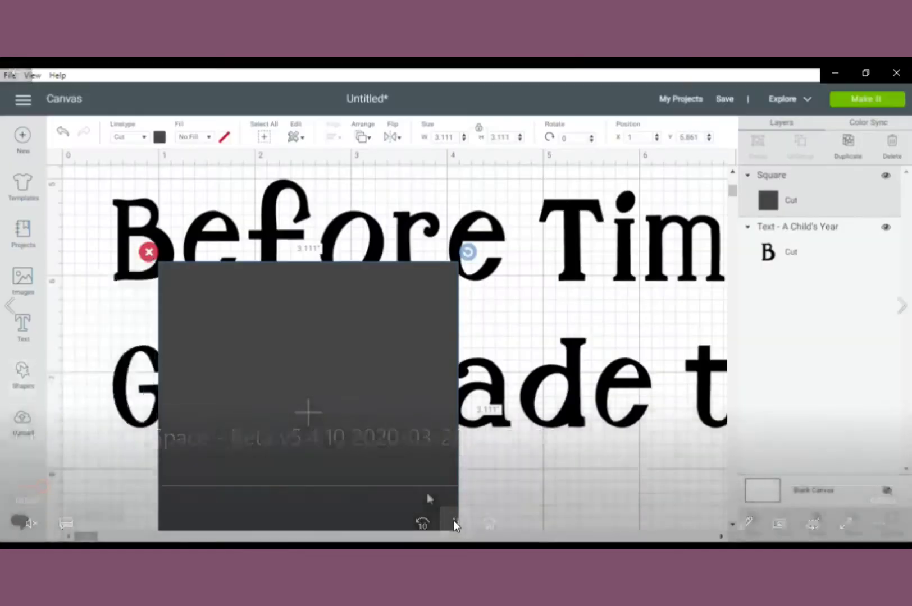
mouse_move(488, 464)
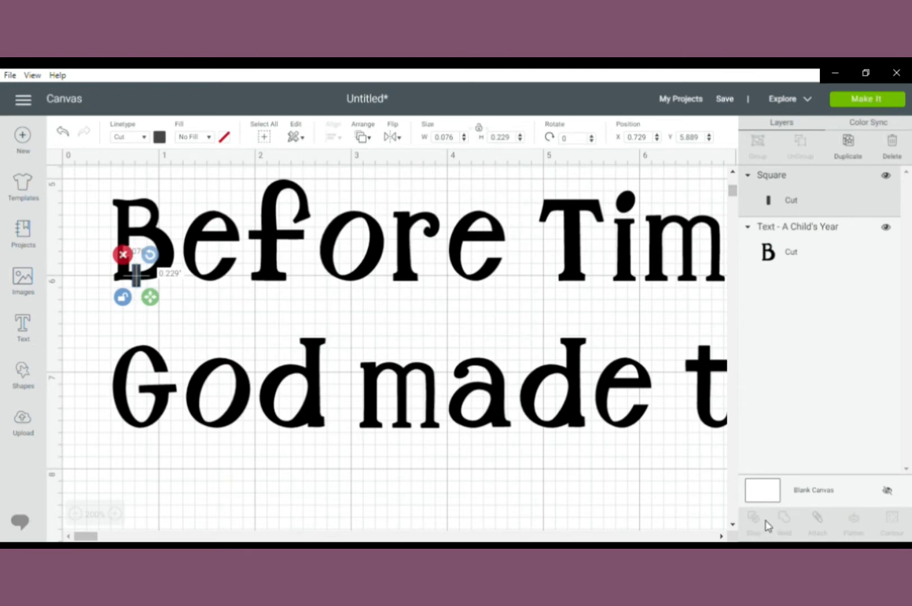
Select the small rectangle on the B together with the text, and switch the selection to the text block alone
left_click(162, 240, "shift")
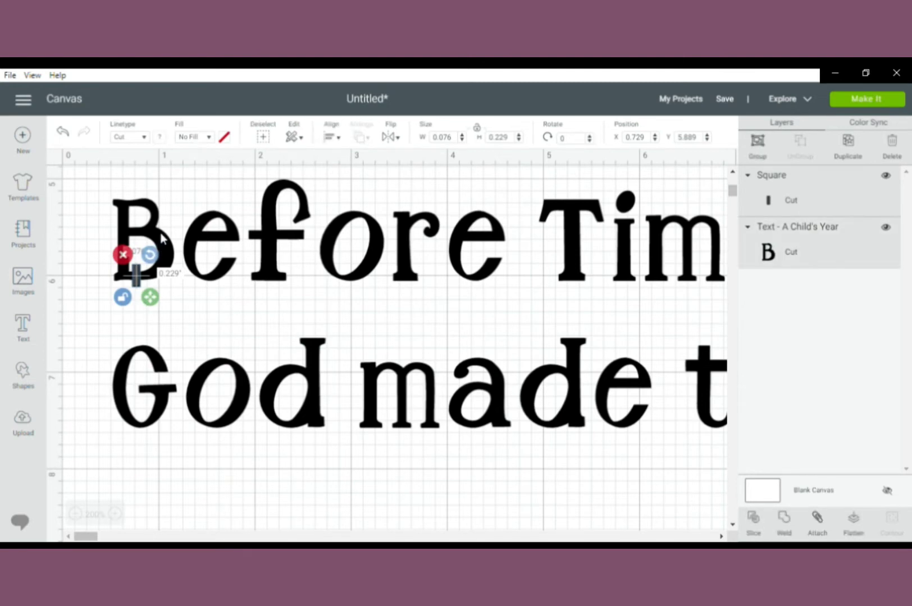
left_click(211, 309)
left_click(168, 266)
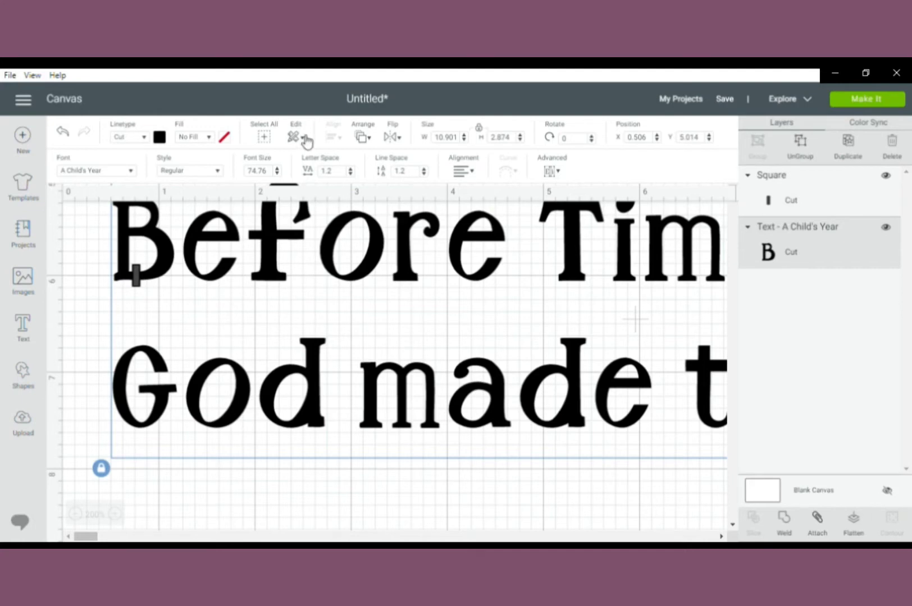
mouse_move(119, 491)
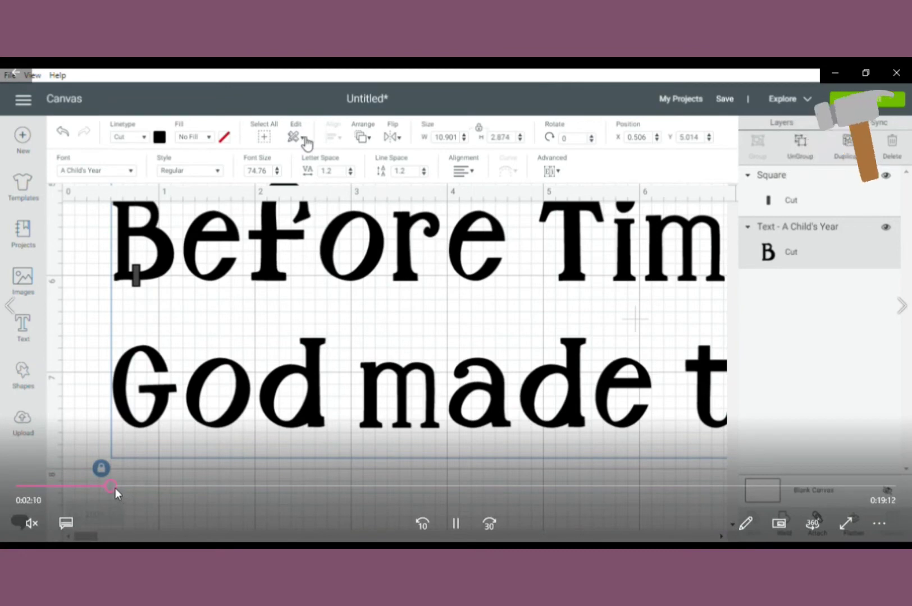
left_click_drag(112, 485, 130, 487)
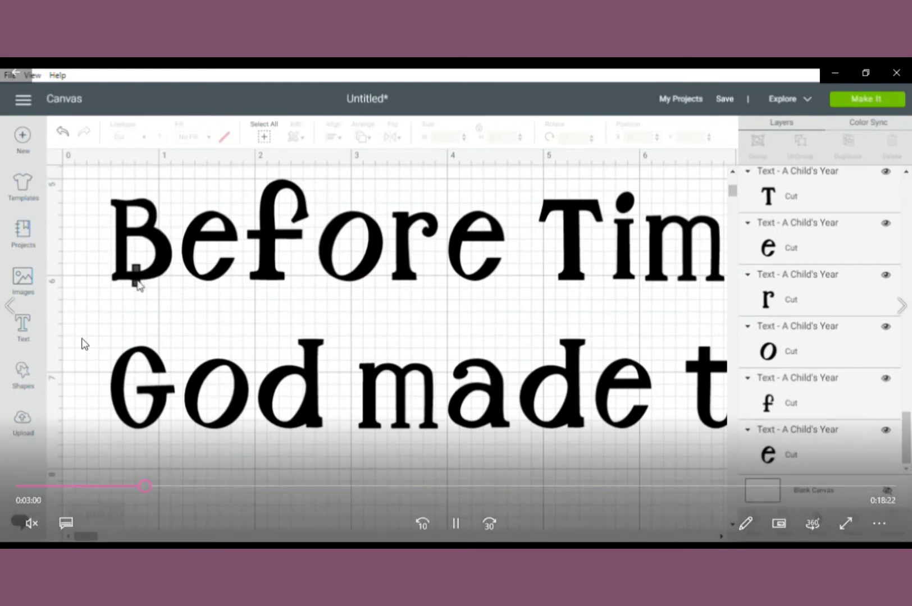
mouse_move(783, 538)
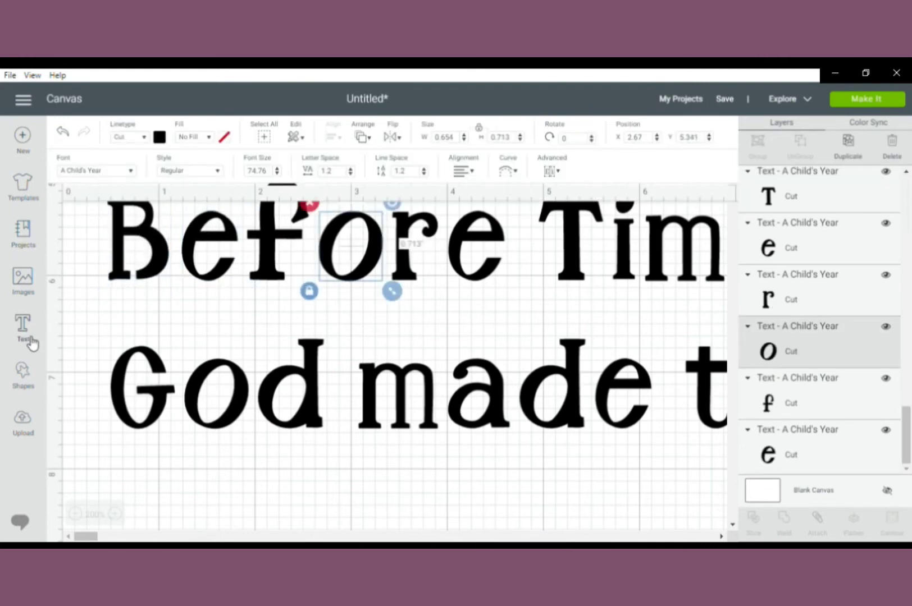
Add a square and reshape it into a thin upright bar about 0.069 by 0.549 inches over the o in "Before"
left_click(25, 375)
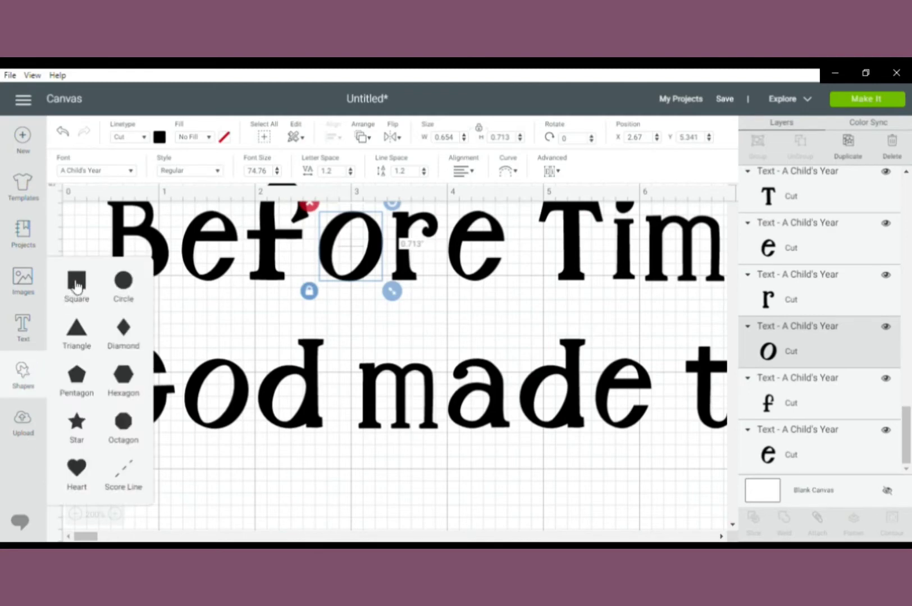
left_click(77, 284)
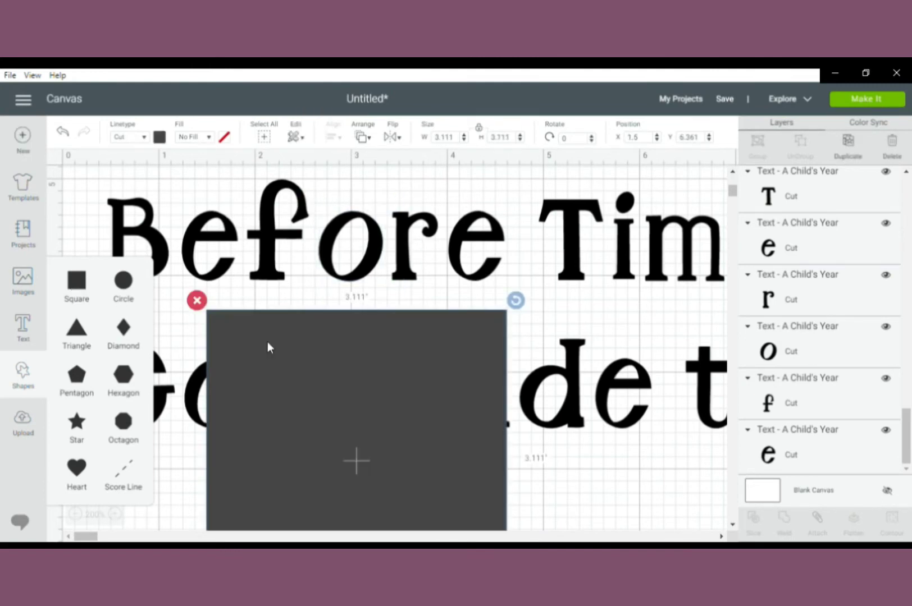
left_click(231, 295)
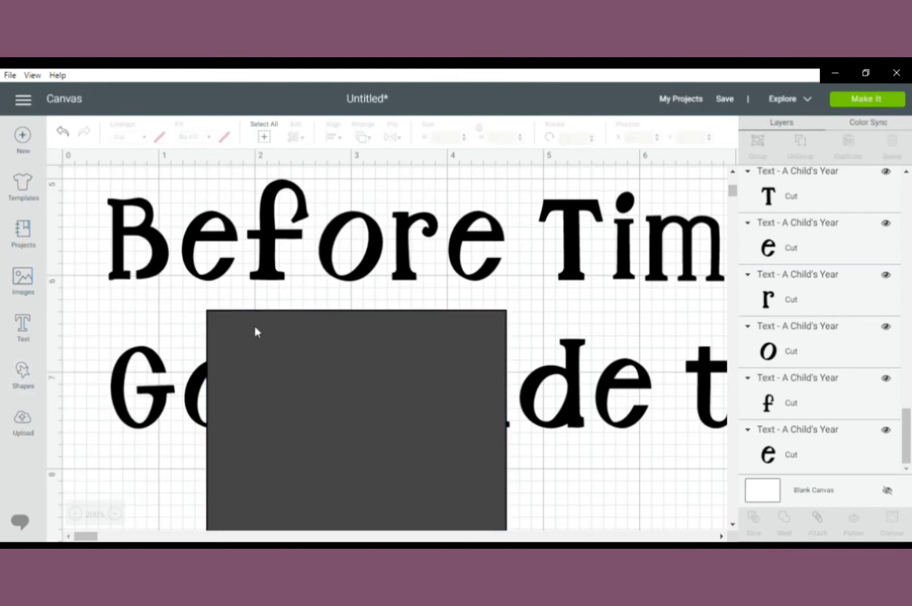
left_click_drag(274, 324, 235, 202)
left_click_drag(478, 485, 360, 300)
left_click(160, 285)
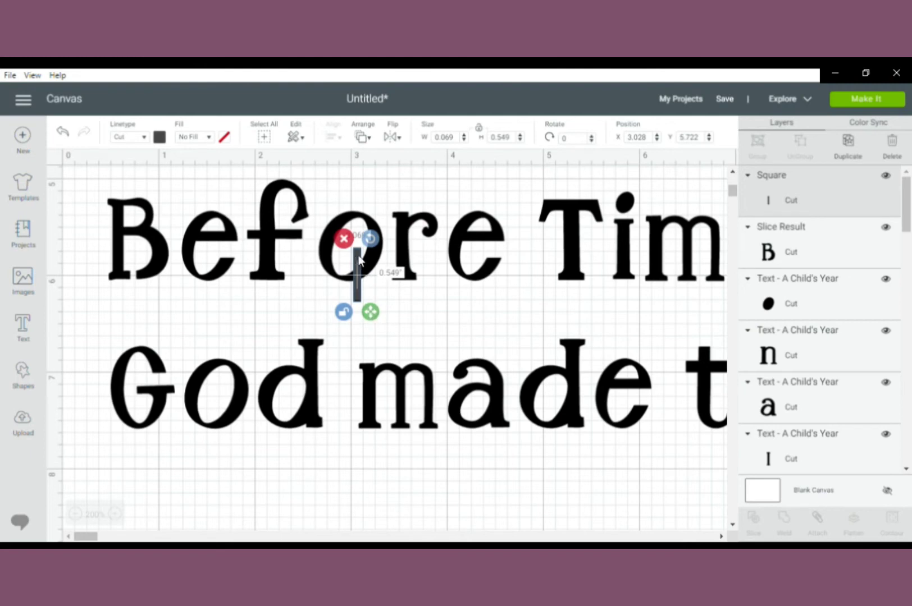
Rotate the bar to about 310.8° across the lower-right curve of the o in "Before" and slice the letter with it
left_click_drag(370, 240, 360, 236)
left_click_drag(365, 296, 376, 278)
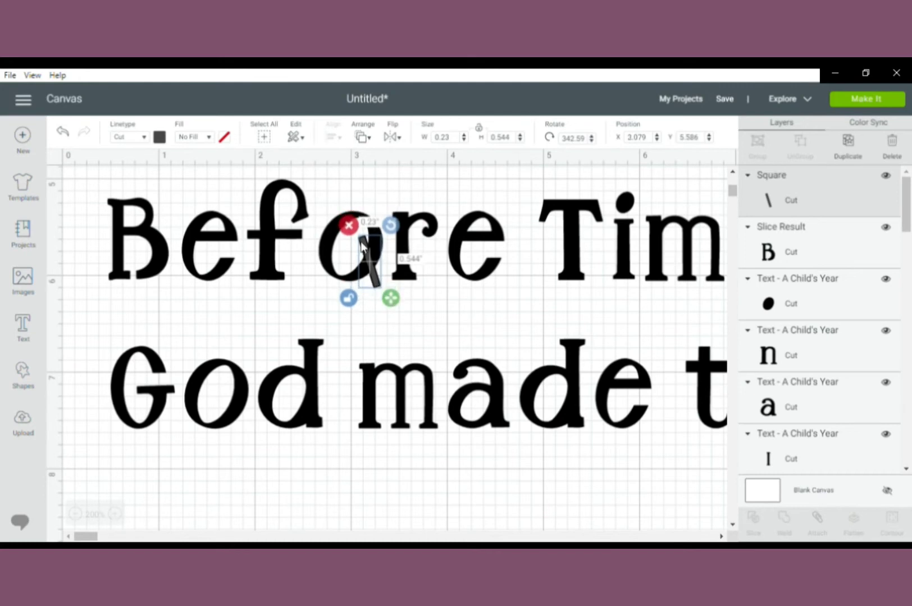
left_click_drag(390, 230, 347, 227)
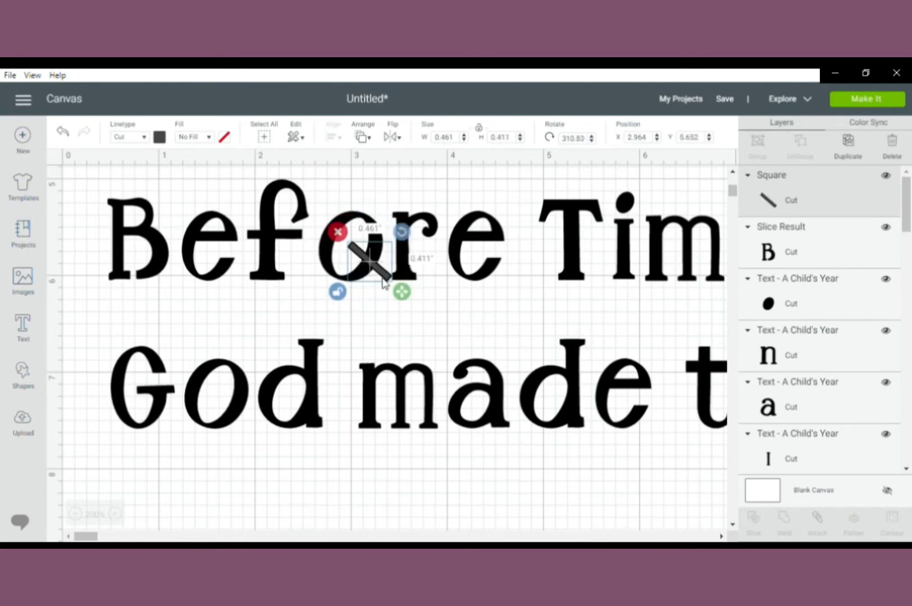
mouse_move(377, 283)
left_mouse_down()
mouse_move(363, 279)
mouse_move(371, 288)
left_mouse_up()
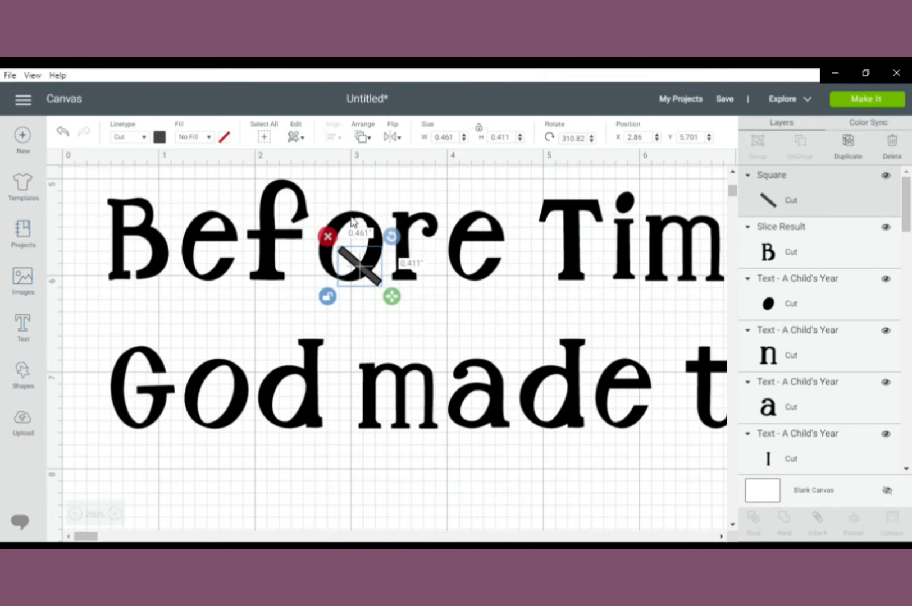
mouse_move(90, 322)
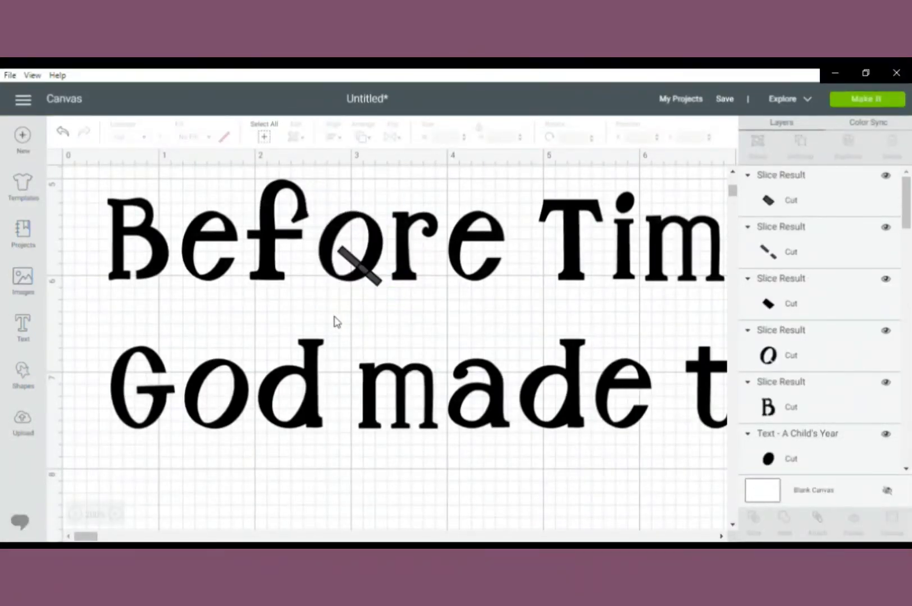
Delete the leftover slice pieces lying over the o in "Before"
left_click(375, 281)
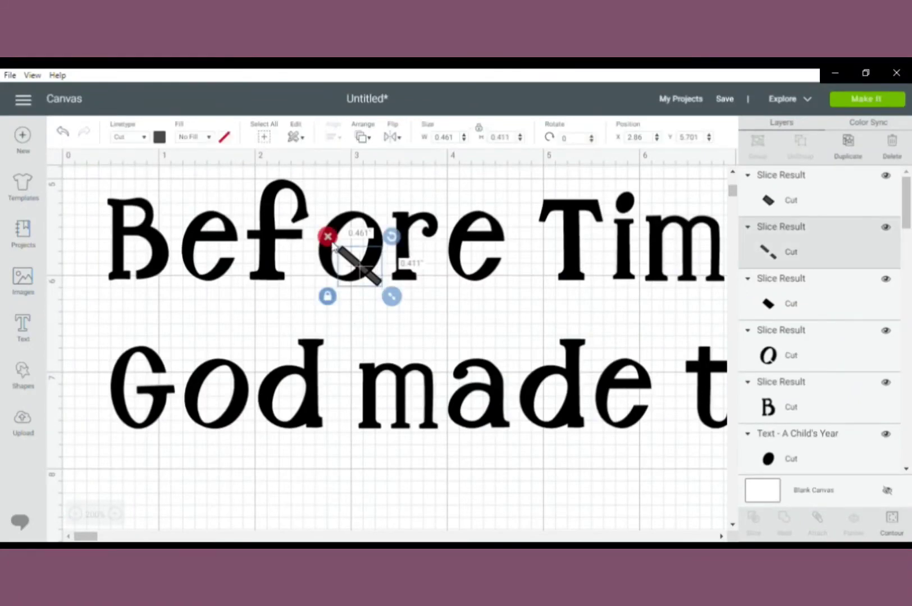
left_click(327, 237)
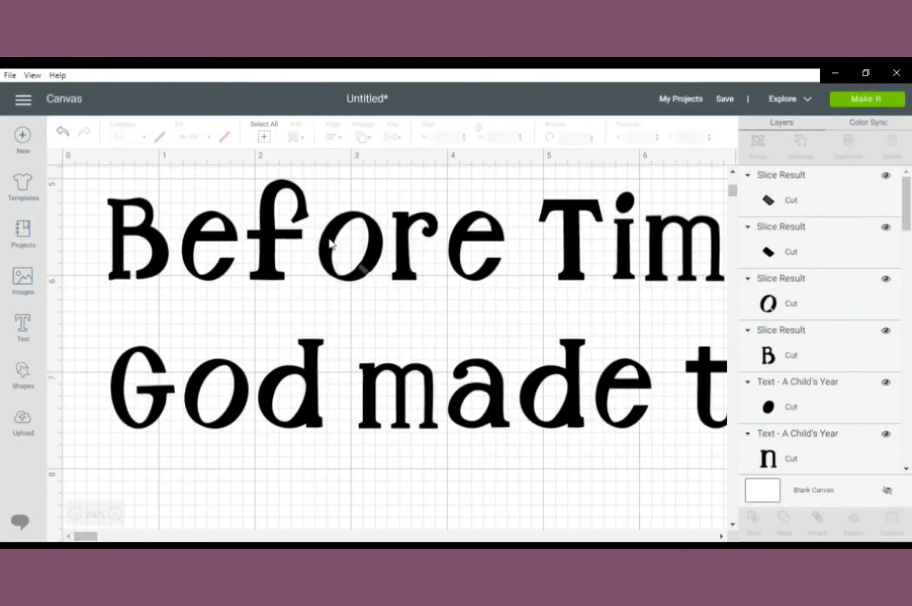
left_click(364, 275)
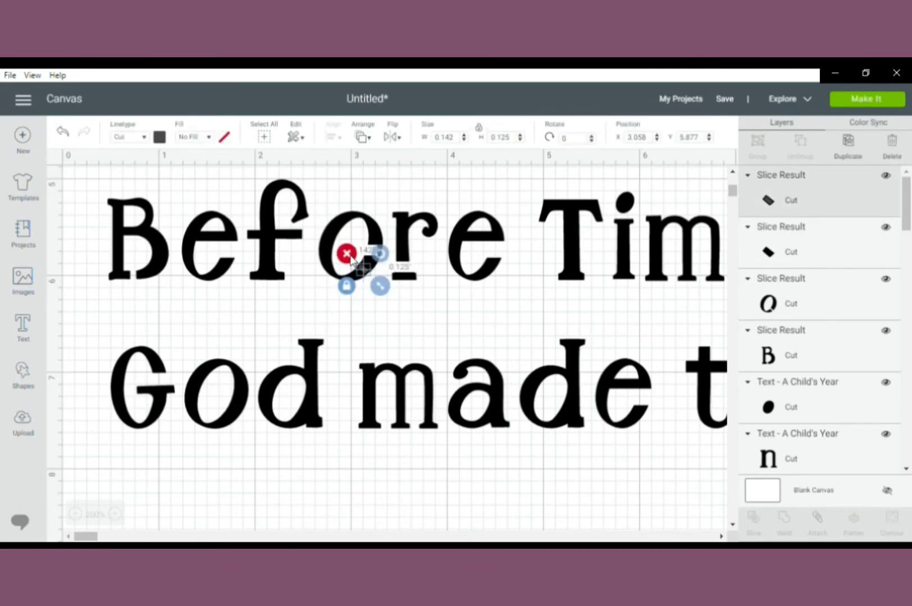
left_click(347, 254)
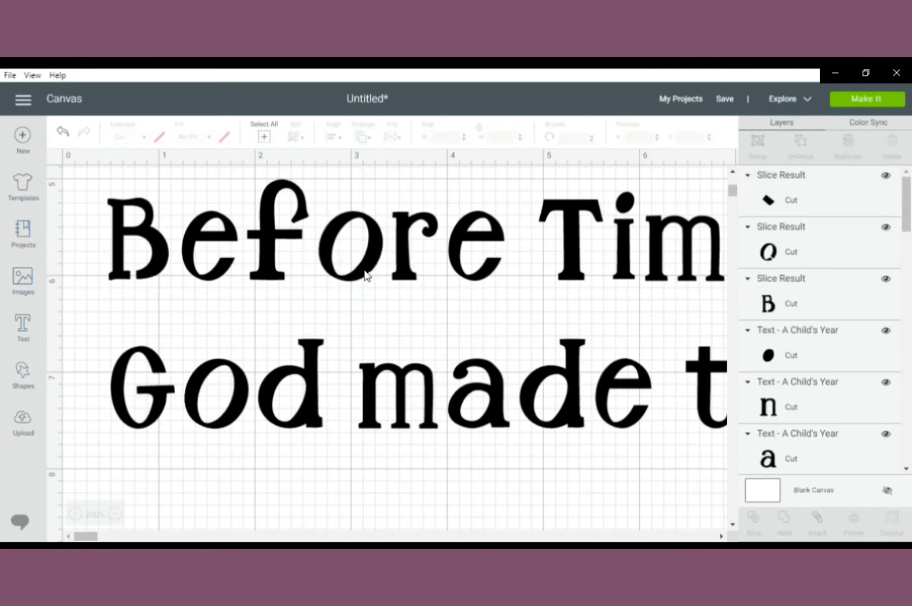
left_click(364, 275)
left_click(346, 255)
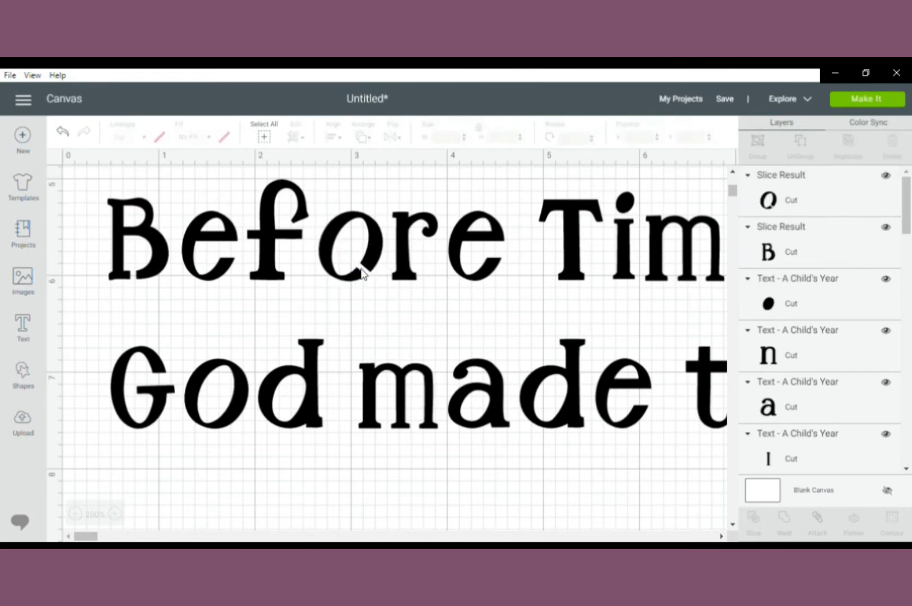
Look over the letters of "Began" and "the plan." at a reduced zoom
mouse_move(93, 323)
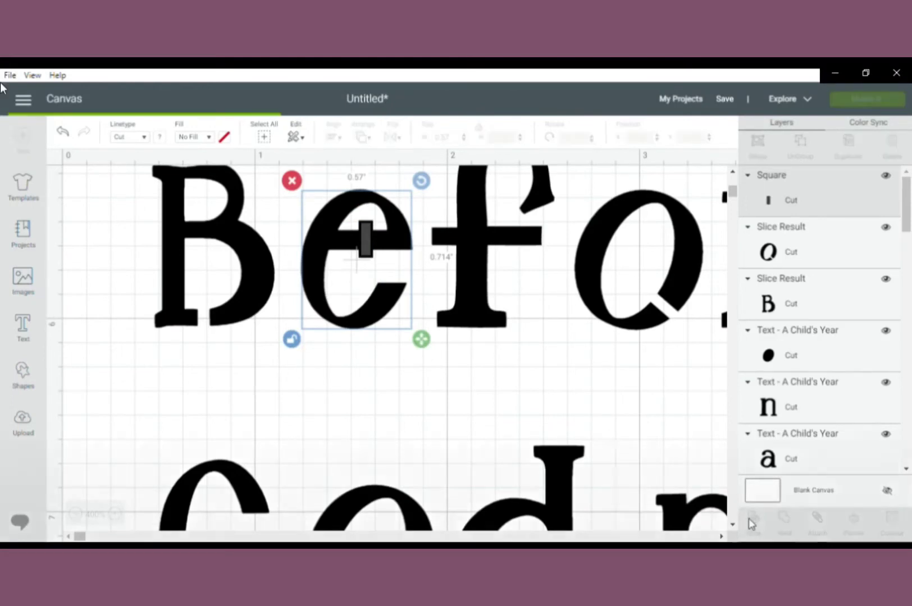
mouse_move(2, 88)
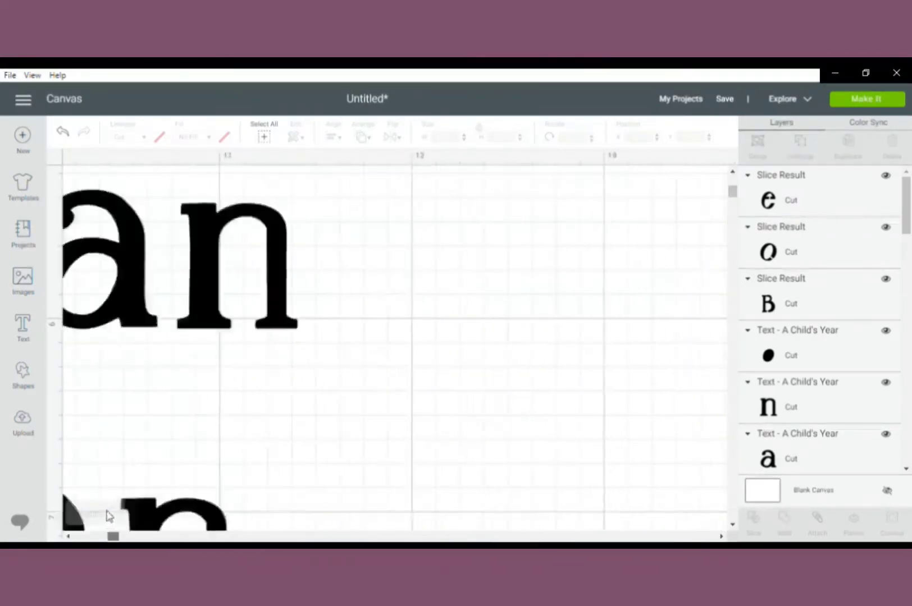
left_click(77, 514)
scroll(234, 460, "up", 5)
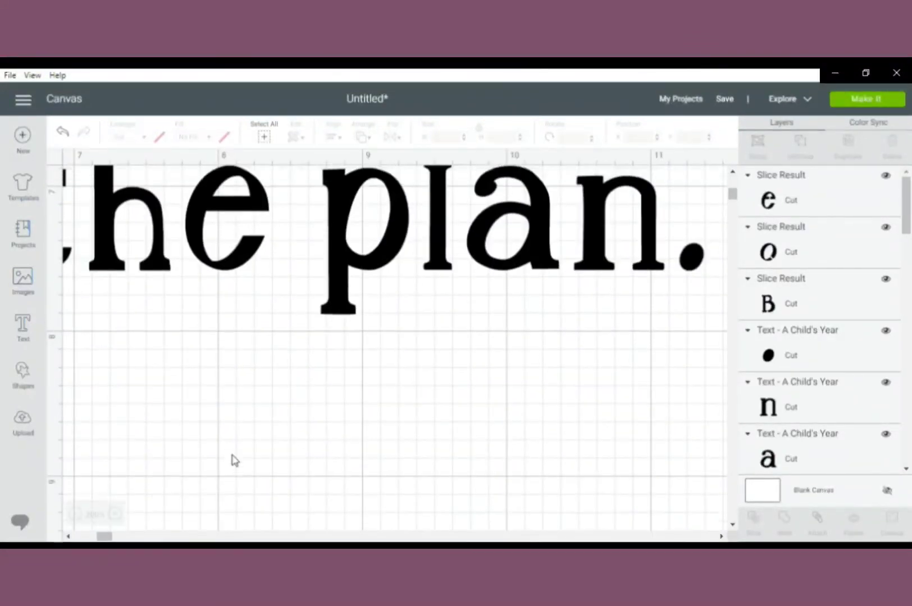
scroll(183, 461, "up", 3)
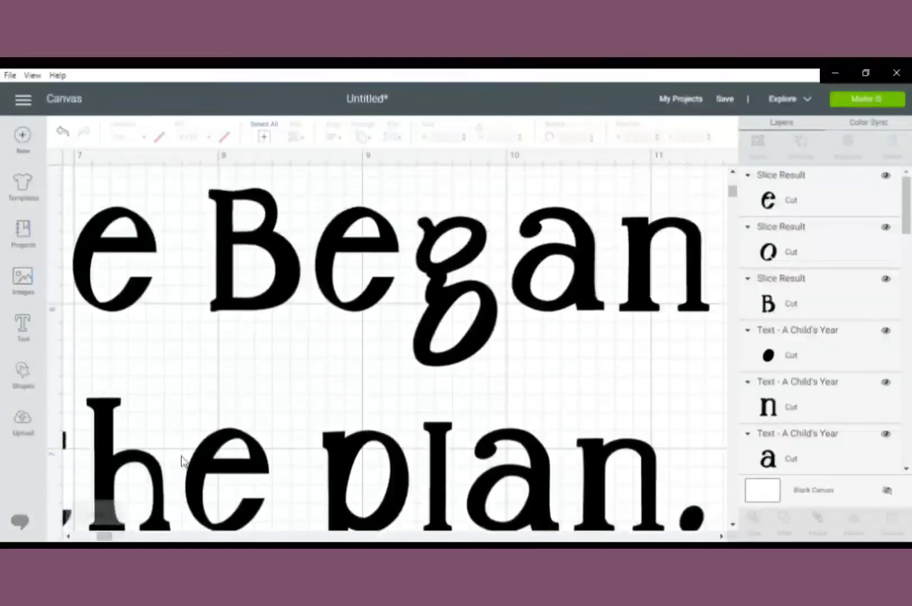
left_click(68, 536)
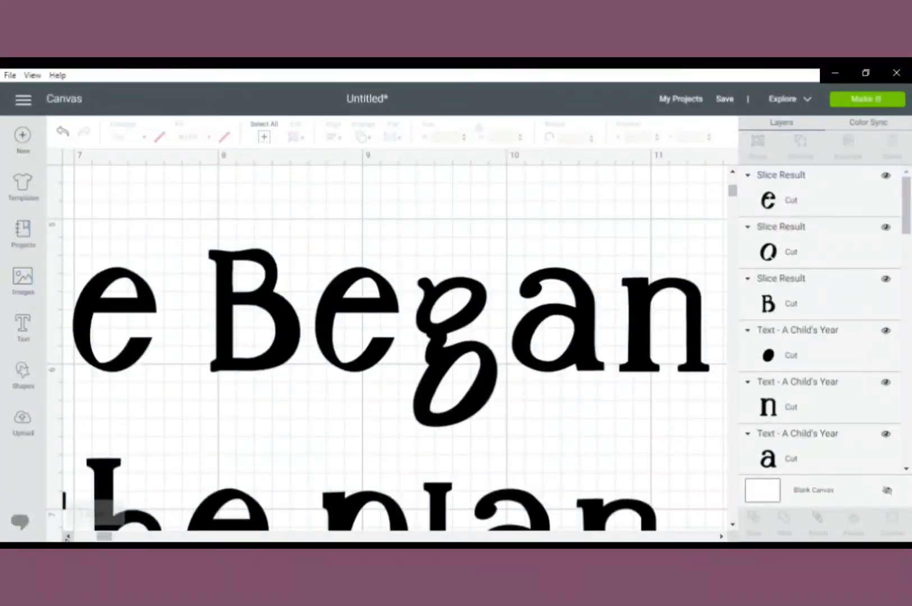
left_click_drag(68, 536, 68, 536)
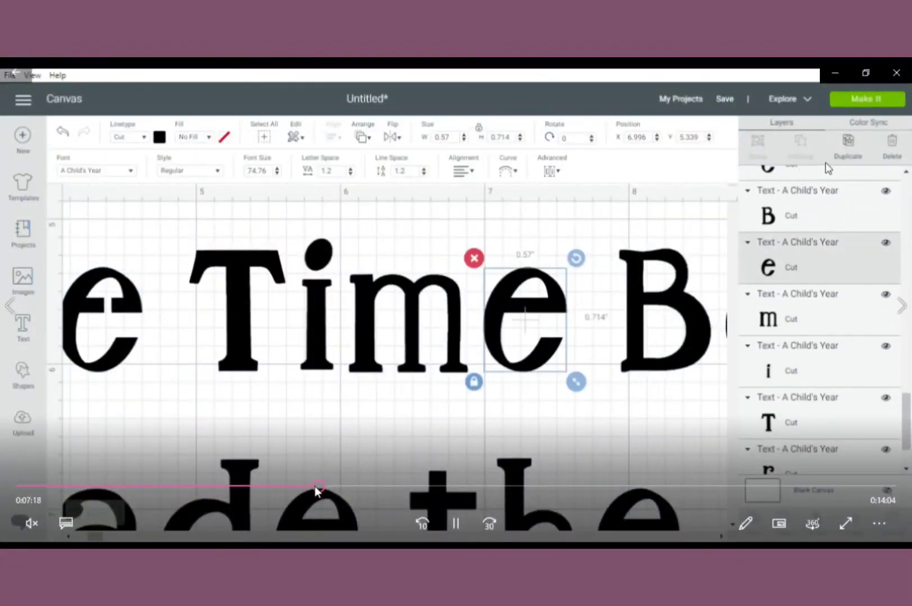
left_click_drag(314, 486, 437, 486)
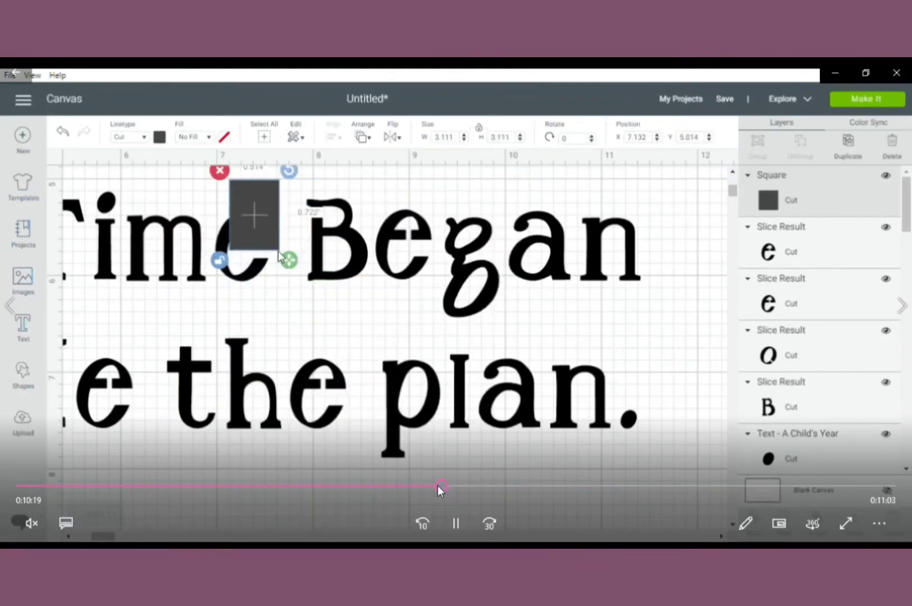
left_click(446, 486)
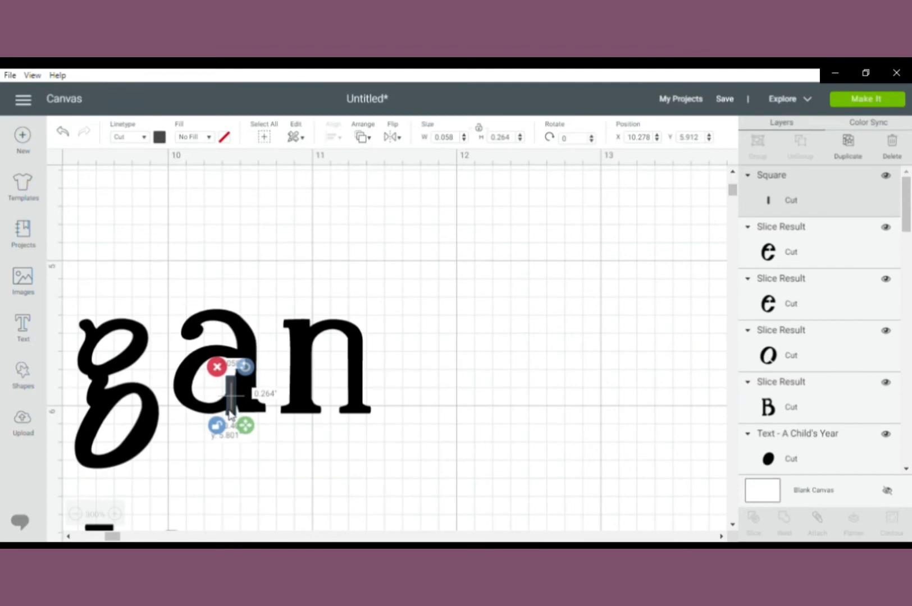
Place the small bar across the bottom curve of the a in "Began" and slice the letter with it
left_click_drag(229, 414, 210, 425)
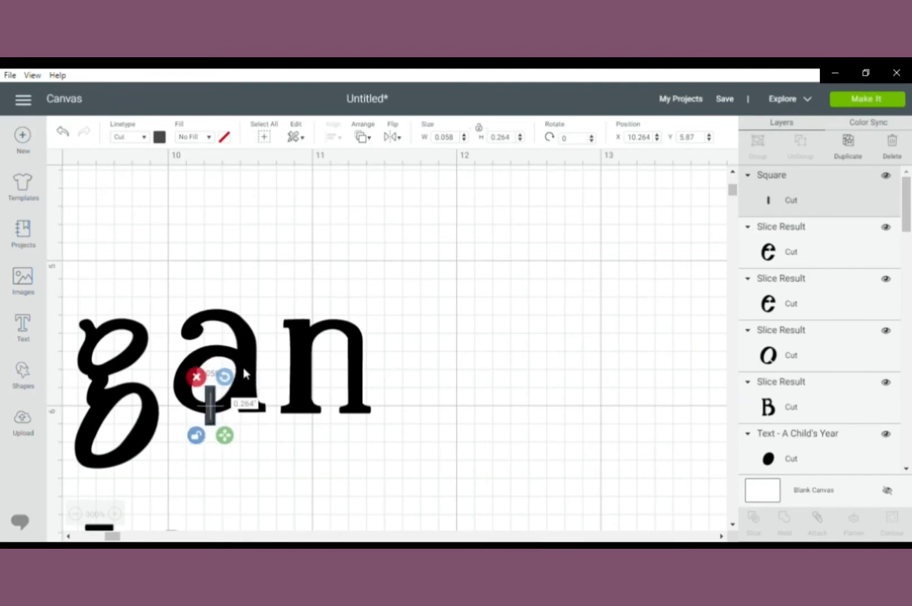
left_click(243, 366)
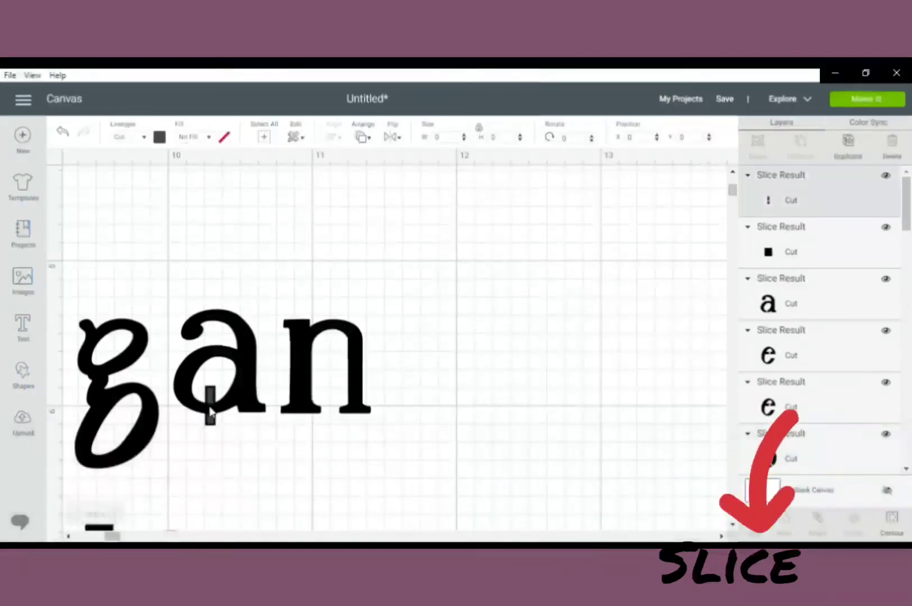
mouse_move(531, 274)
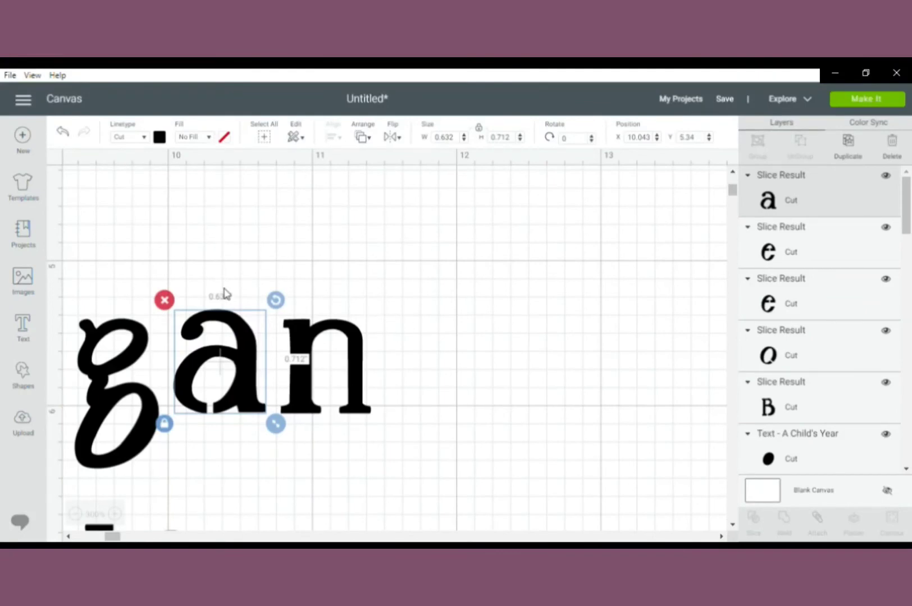
mouse_move(456, 339)
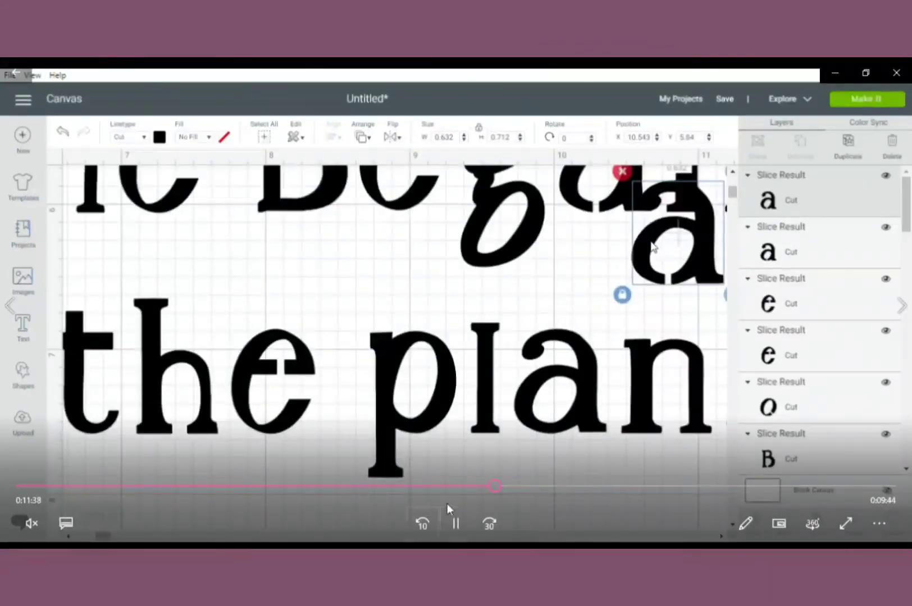
left_click_drag(495, 486, 614, 488)
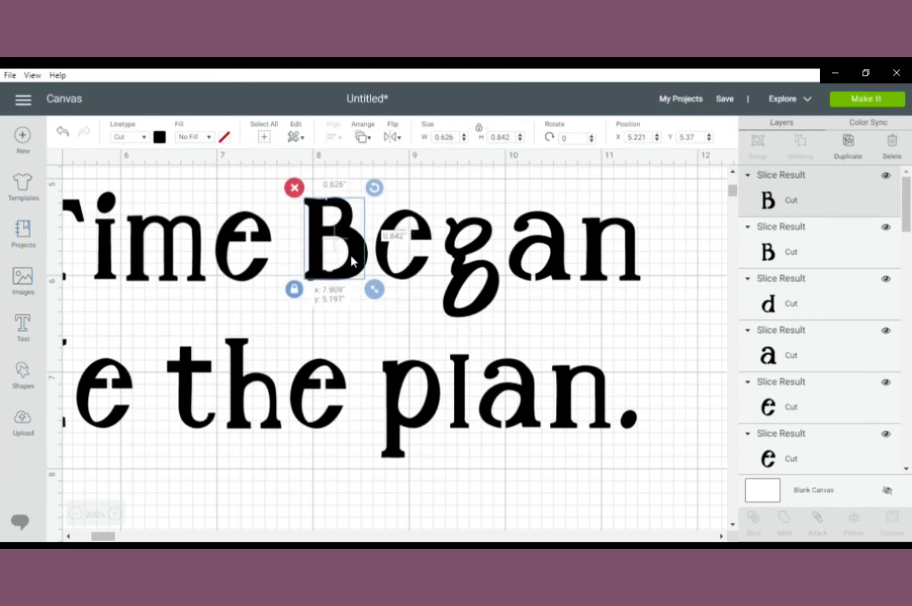
mouse_move(437, 466)
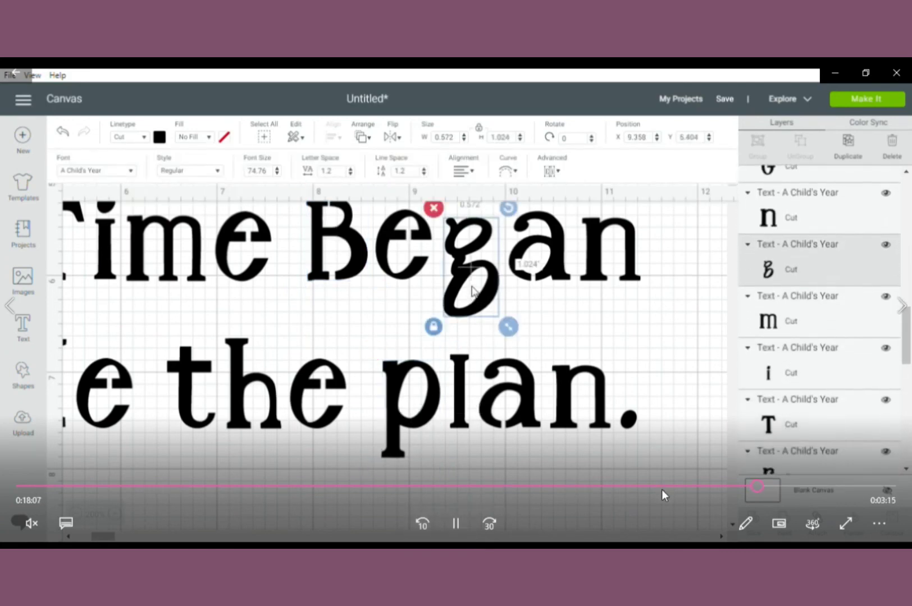
left_click_drag(758, 486, 876, 492)
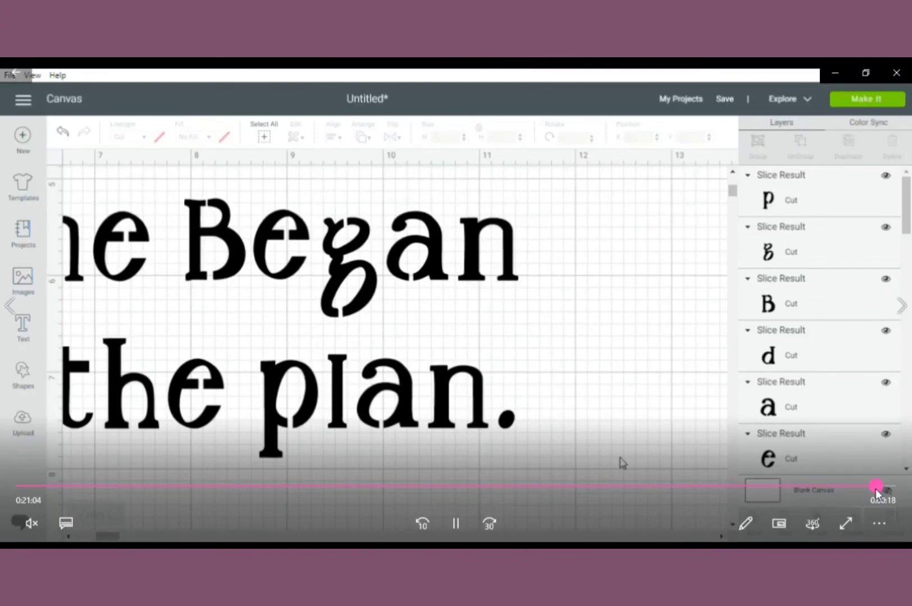
left_click_drag(877, 492, 885, 488)
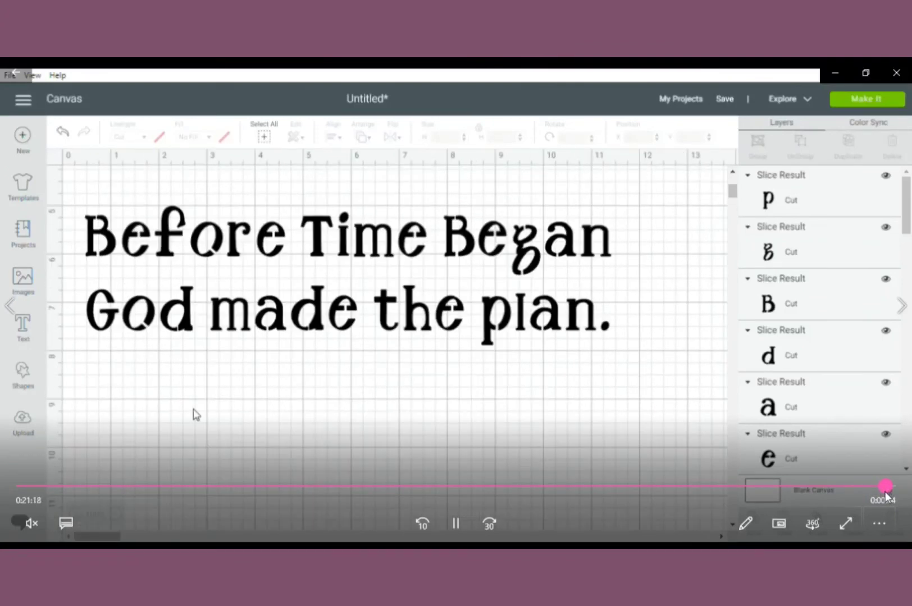